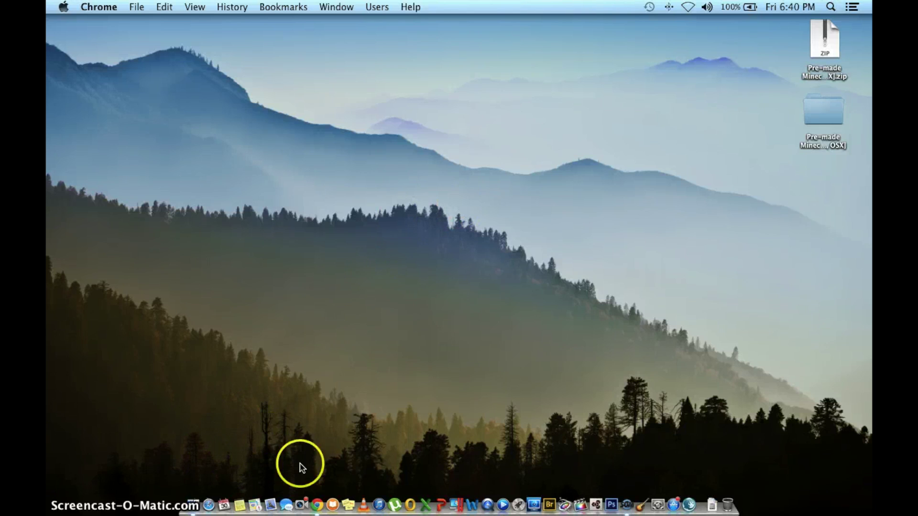
# - Launch Google Chrome from the Dock
pyautogui.click(314, 501)
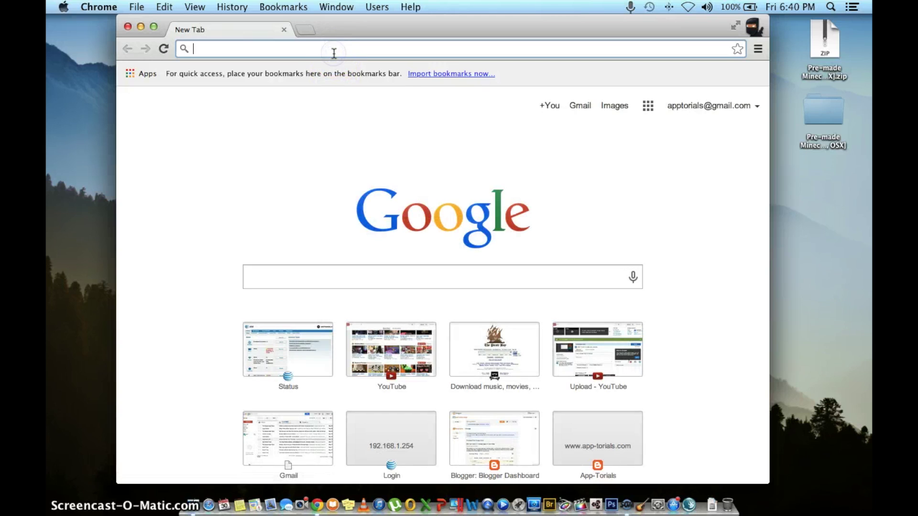
# - Load the gateway admin page at 192.168.1.254 and go to Firewall > NAT/Gaming
pyautogui.write('192')
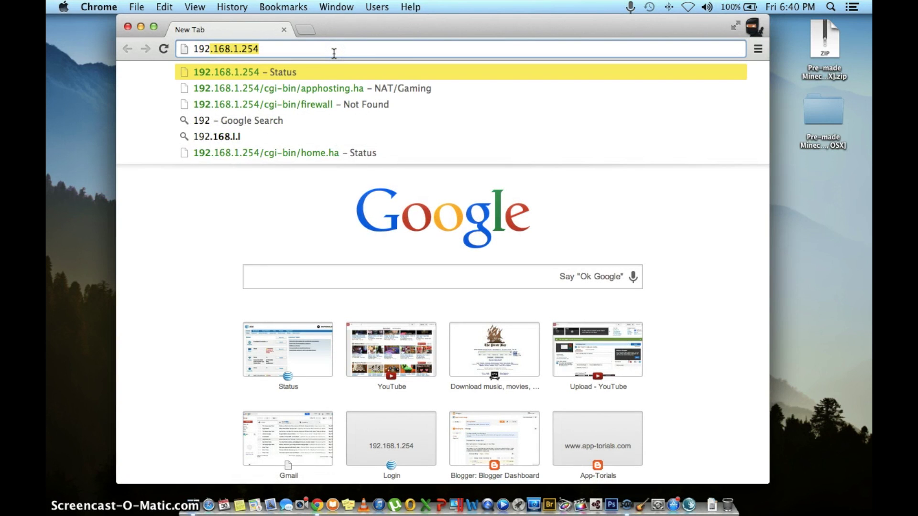
pyautogui.press('Return')
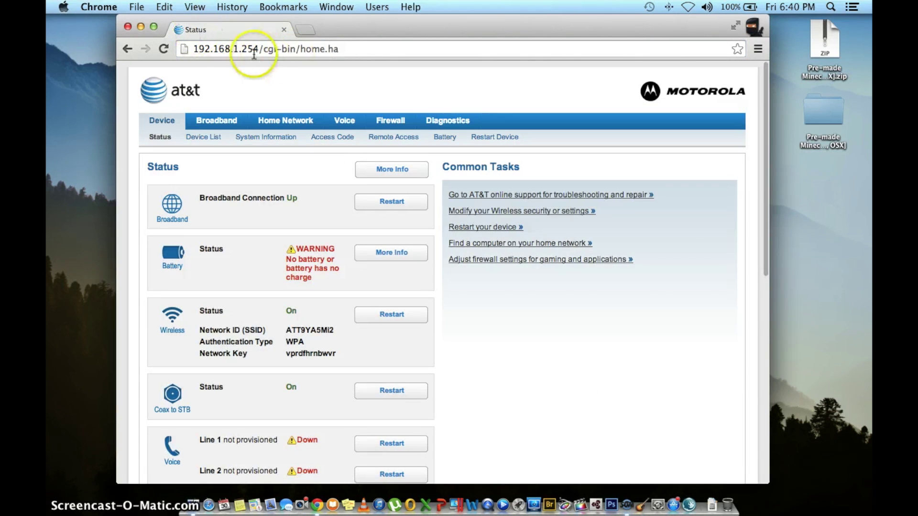
pyautogui.click(393, 123)
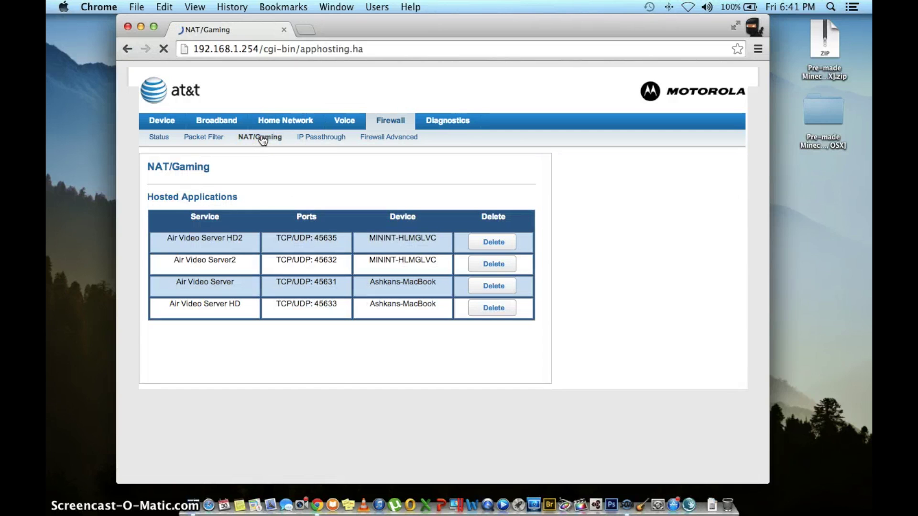
pyautogui.scroll(-3, 288, 205)
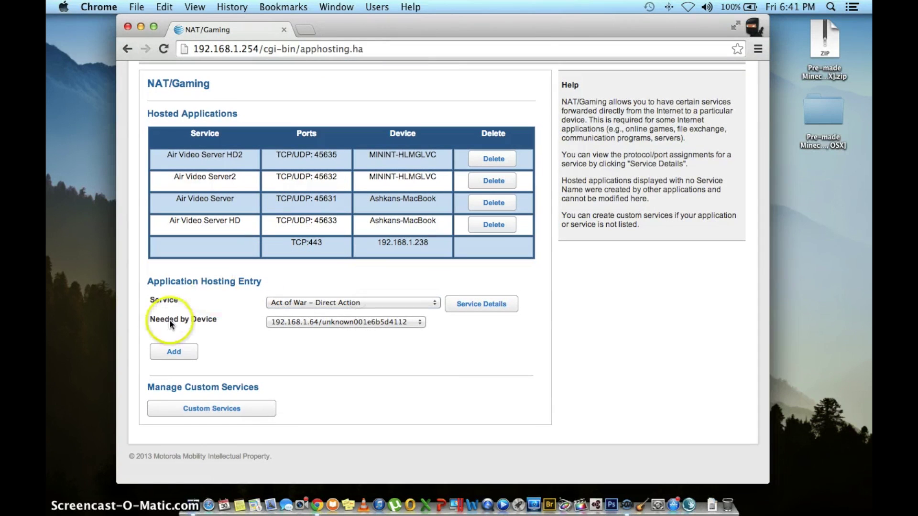
pyautogui.click(218, 411)
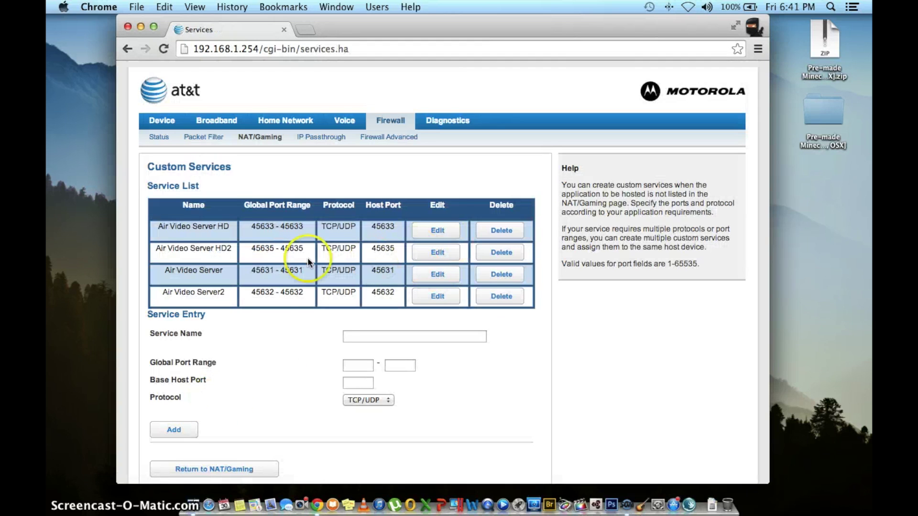
# - Add a MineCraft custom service on TCP/UDP with global port range 25565–25565
pyautogui.scroll(-2, 378, 334)
pyautogui.click(370, 291)
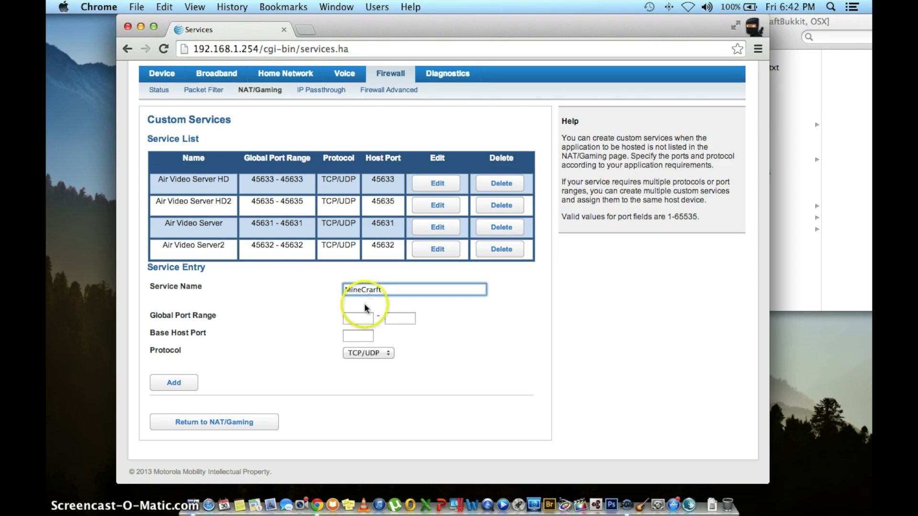
pyautogui.click(359, 319)
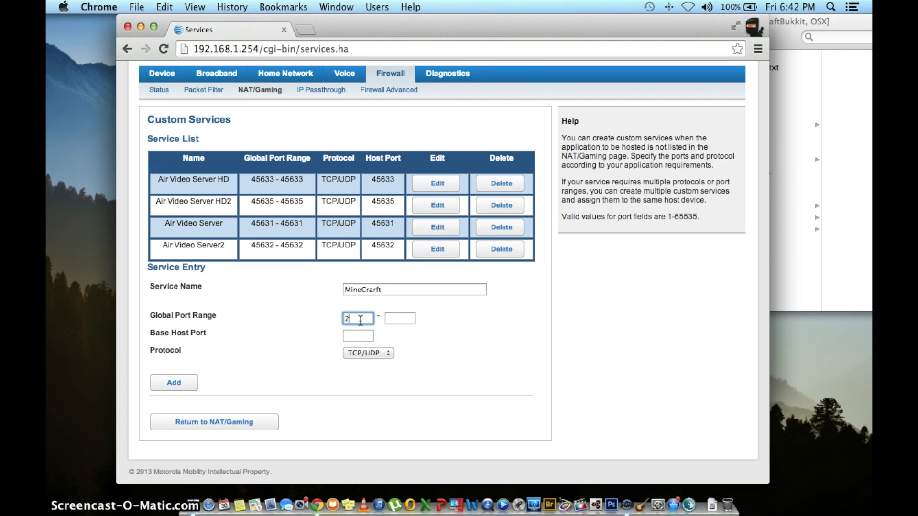
pyautogui.click(385, 320)
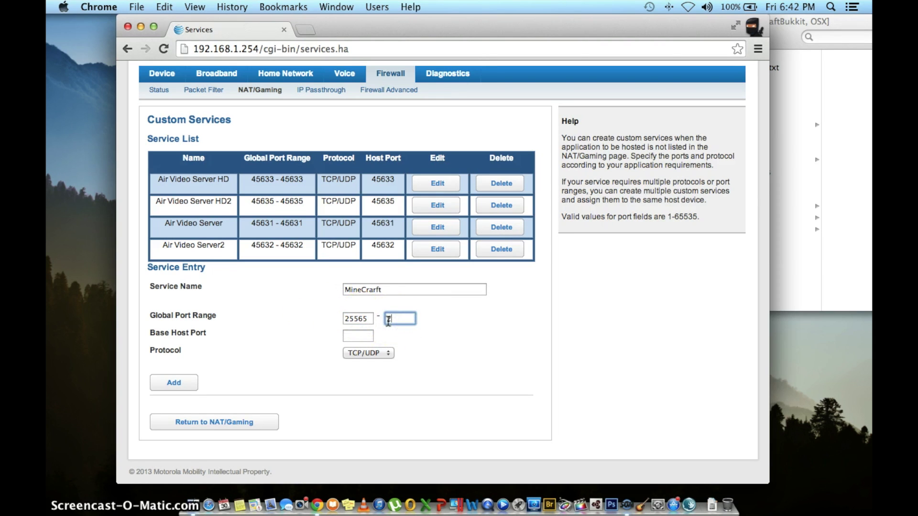
pyautogui.write('25565')
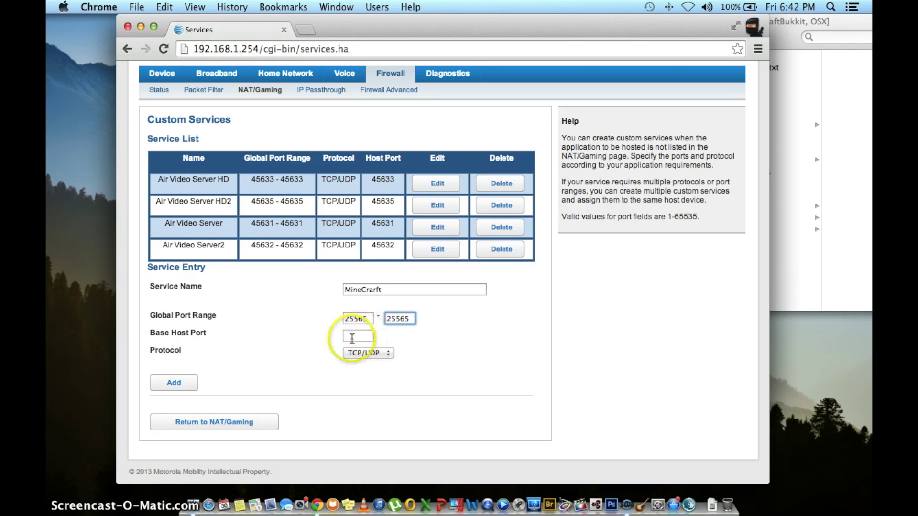
pyautogui.click(366, 353)
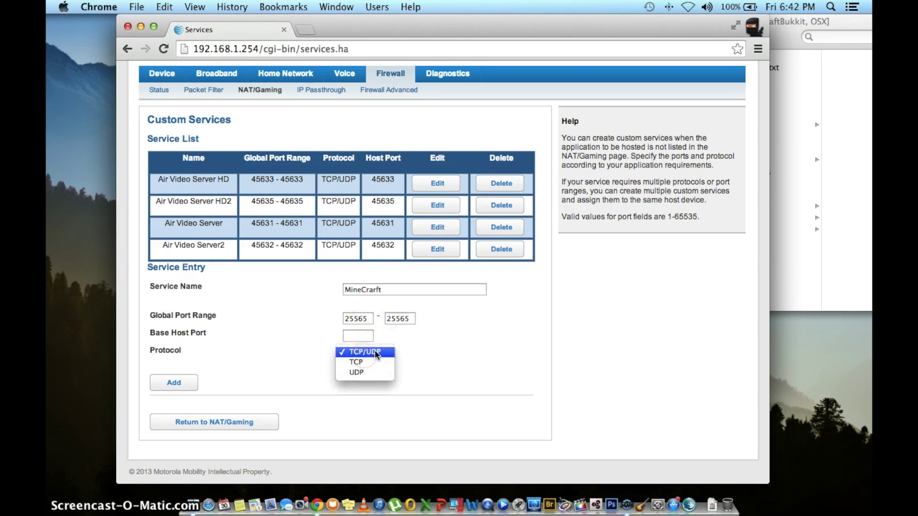
pyautogui.click(376, 354)
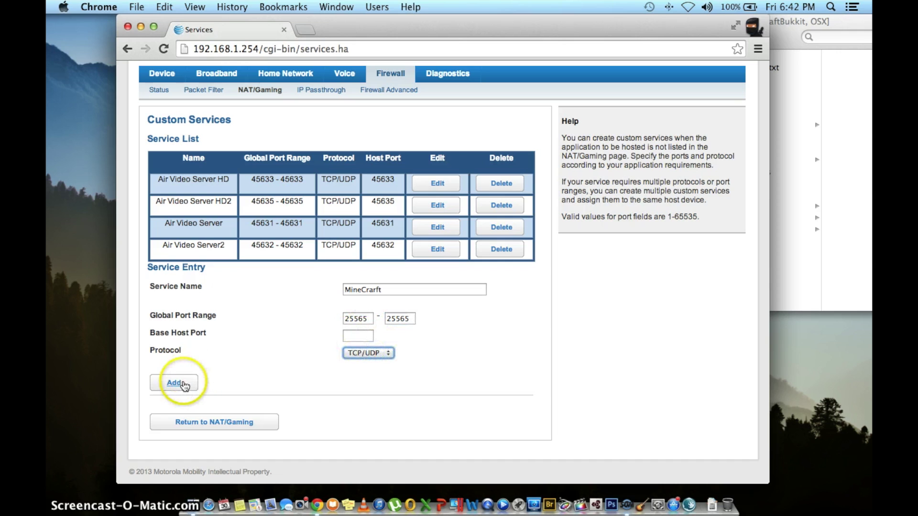
pyautogui.click(184, 384)
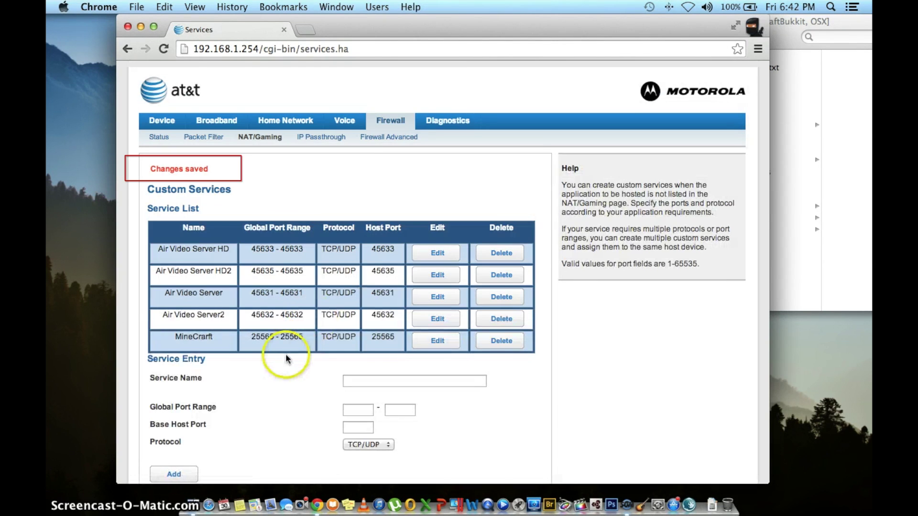
pyautogui.scroll(-1, 287, 359)
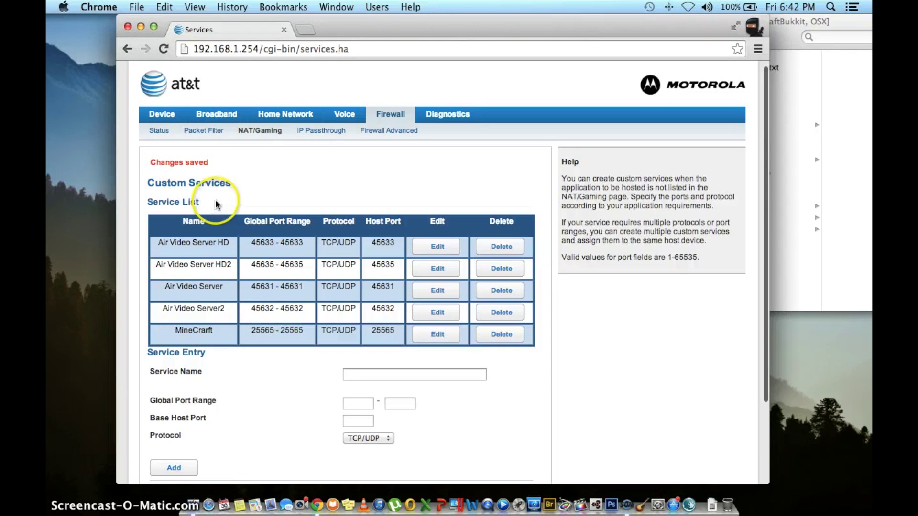
pyautogui.scroll(-5, 216, 205)
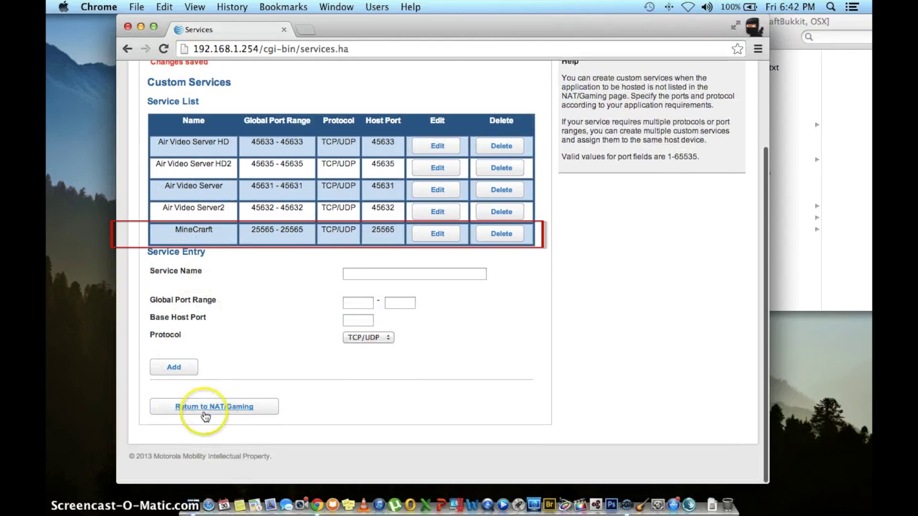
# - Host the MineCraft service on the MacBook, forwarding TCP/UDP port 25565 to it
pyautogui.click(237, 407)
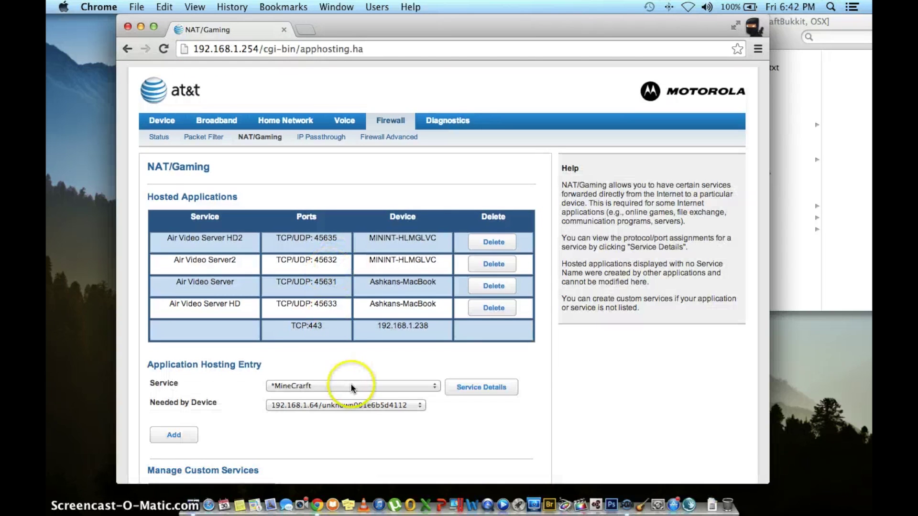
pyautogui.click(352, 386)
pyautogui.click(350, 386)
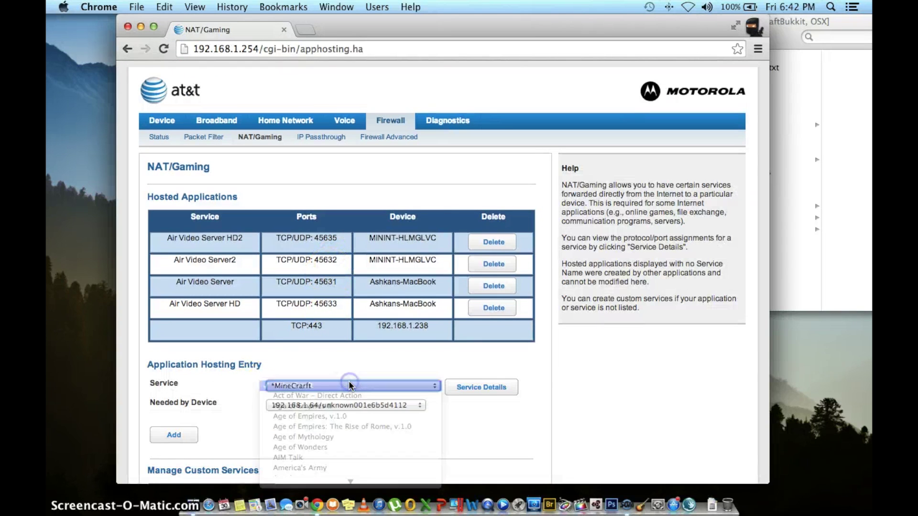
pyautogui.scroll(-3, 330, 370)
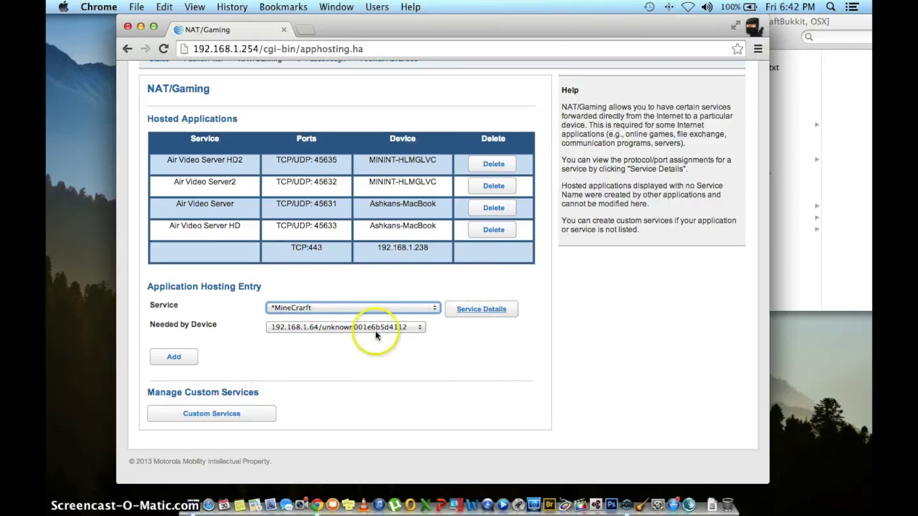
pyautogui.click(338, 329)
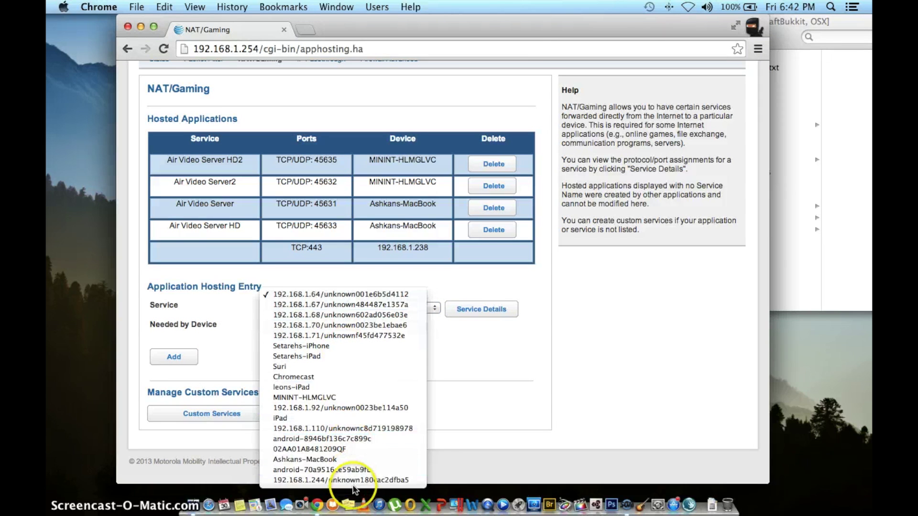
pyautogui.click(331, 461)
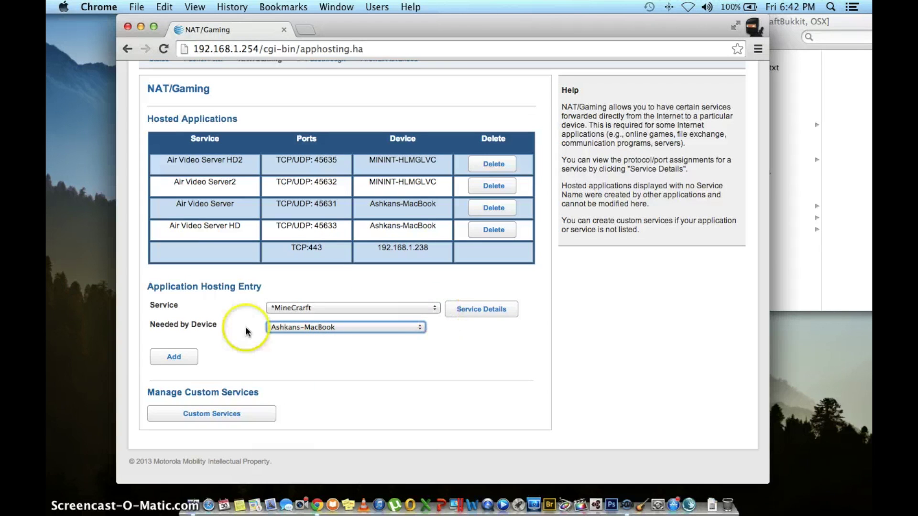
pyautogui.click(172, 356)
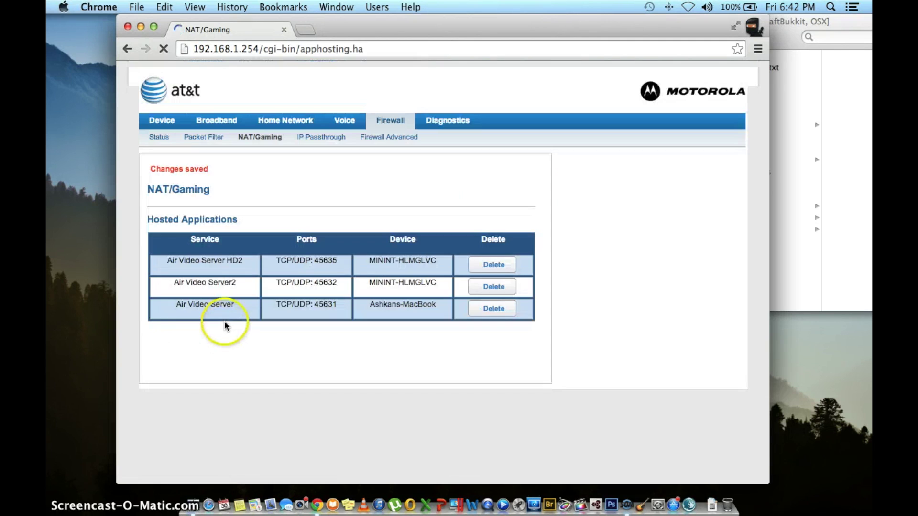
pyautogui.scroll(-2, 253, 363)
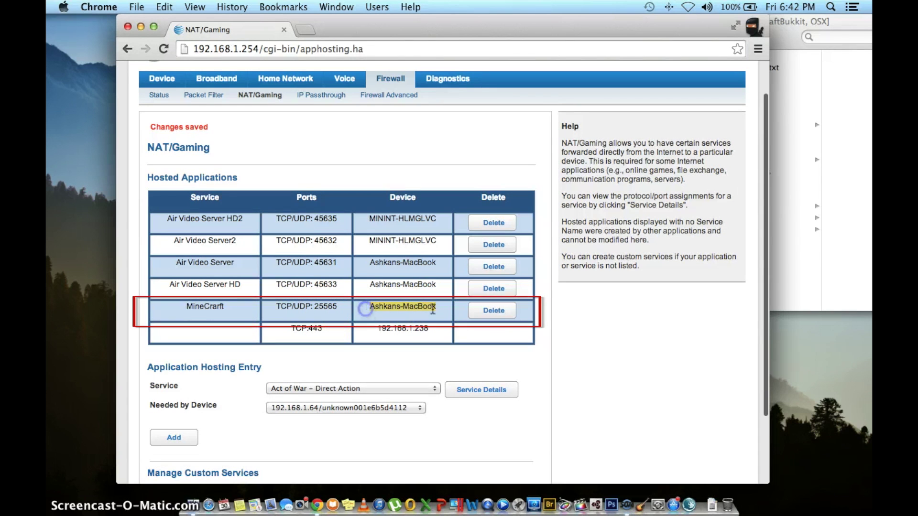
pyautogui.scroll(-3, 406, 249)
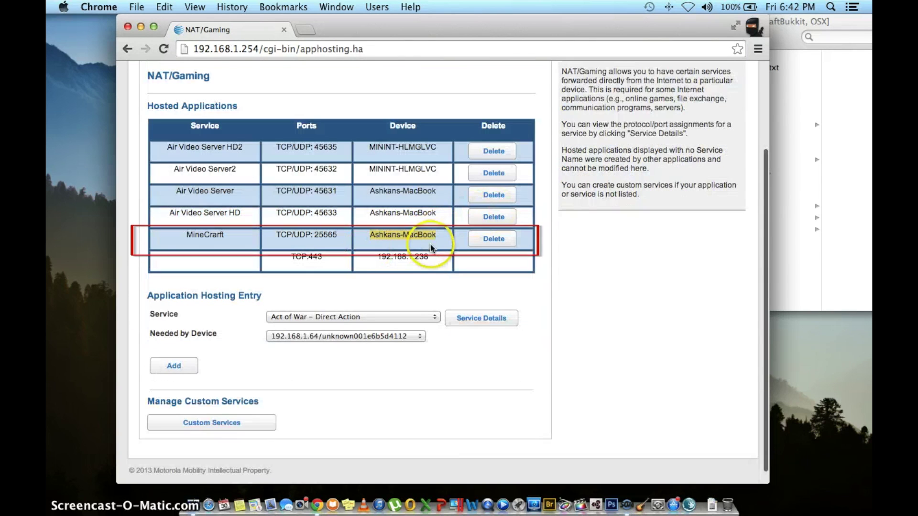
pyautogui.scroll(-1, 431, 248)
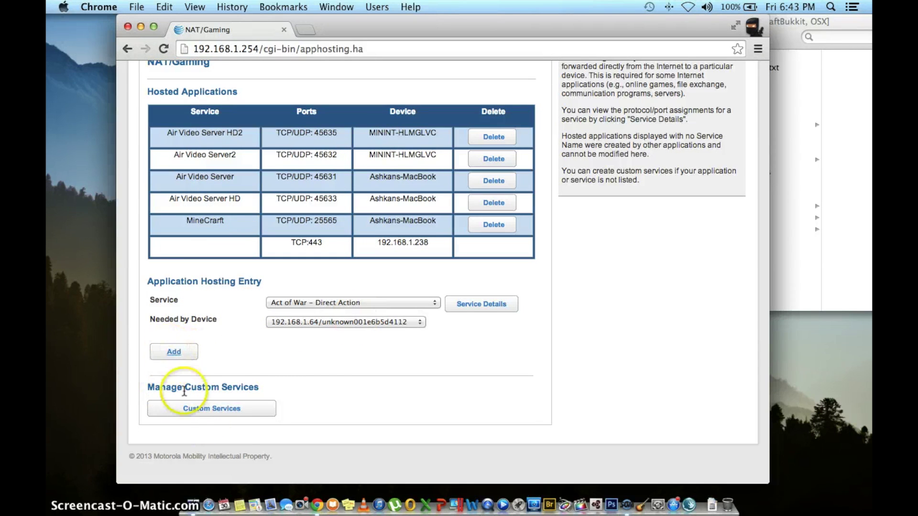
# - Add custom service 'MineCrart 2' with global port range 25567–25567 and base host port 25567
pyautogui.click(190, 408)
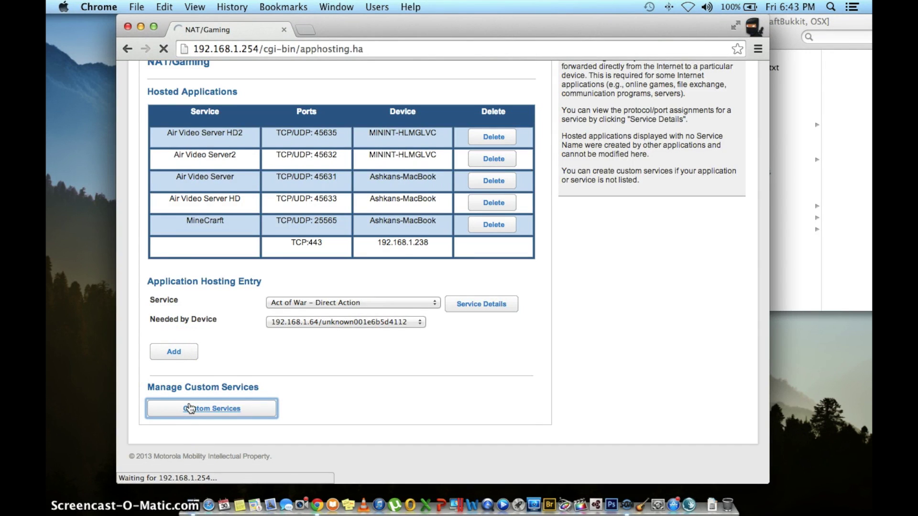
pyautogui.scroll(-1, 375, 366)
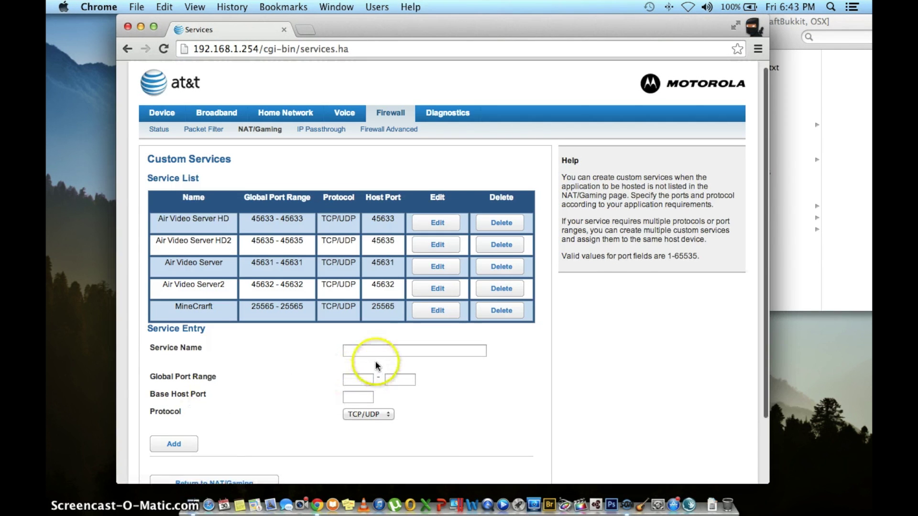
pyautogui.click(376, 349)
pyautogui.write('mine')
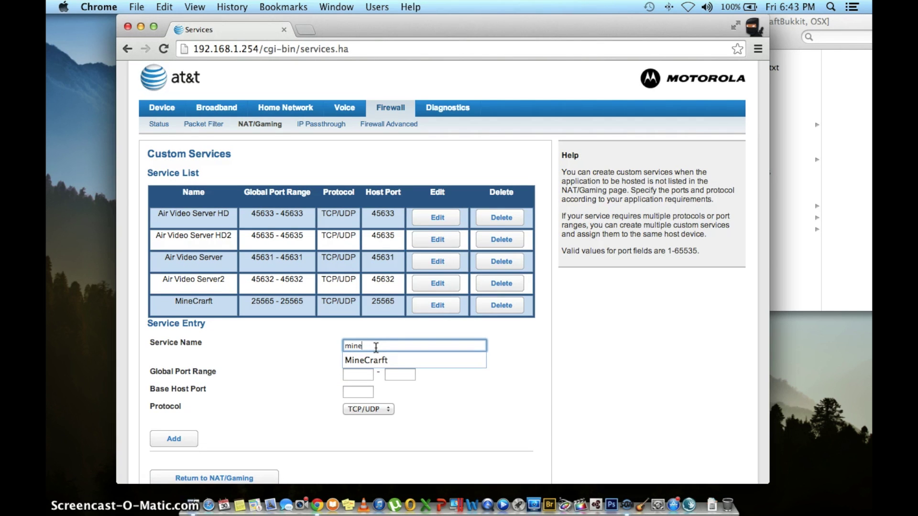
pyautogui.press('Down')
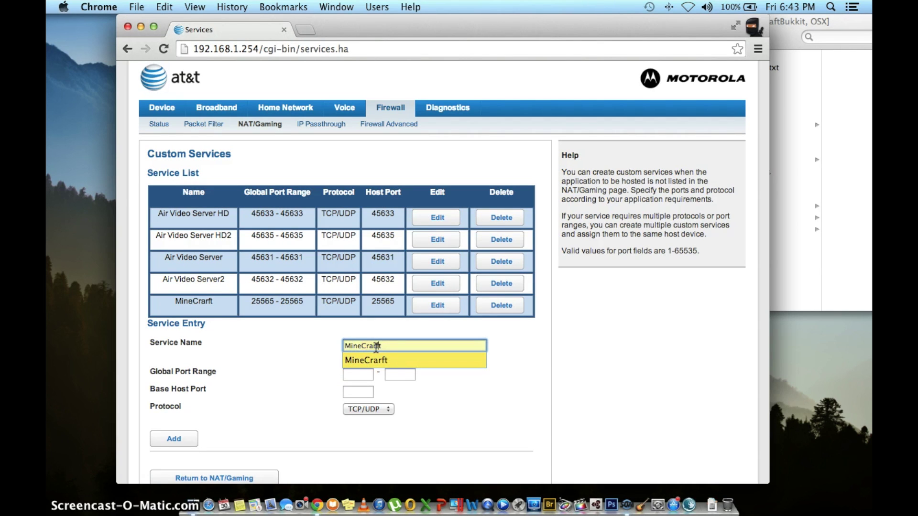
pyautogui.press('Return')
pyautogui.press('BackSpace')
pyautogui.press('BackSpace')
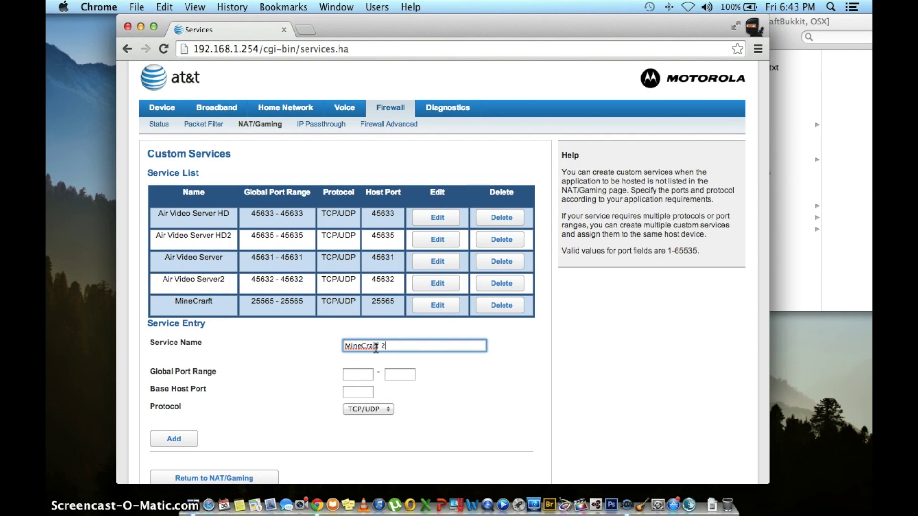
pyautogui.click(354, 376)
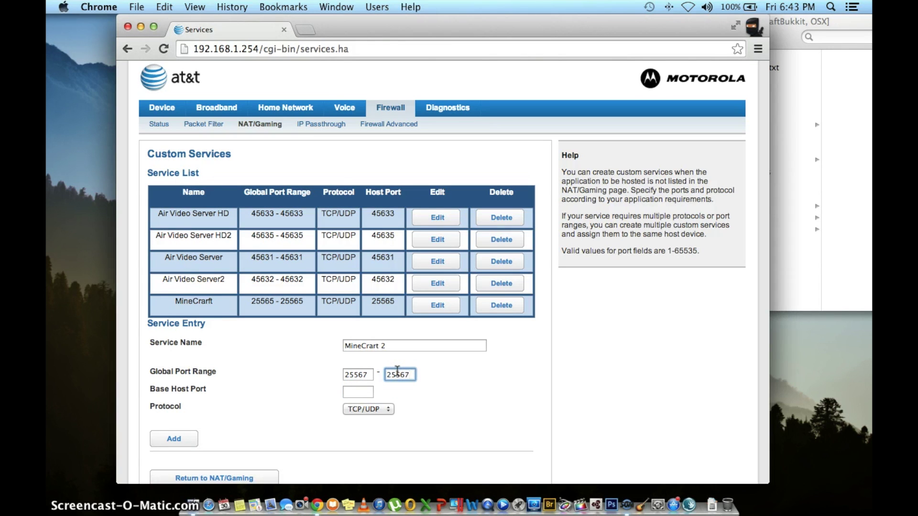
pyautogui.click(178, 440)
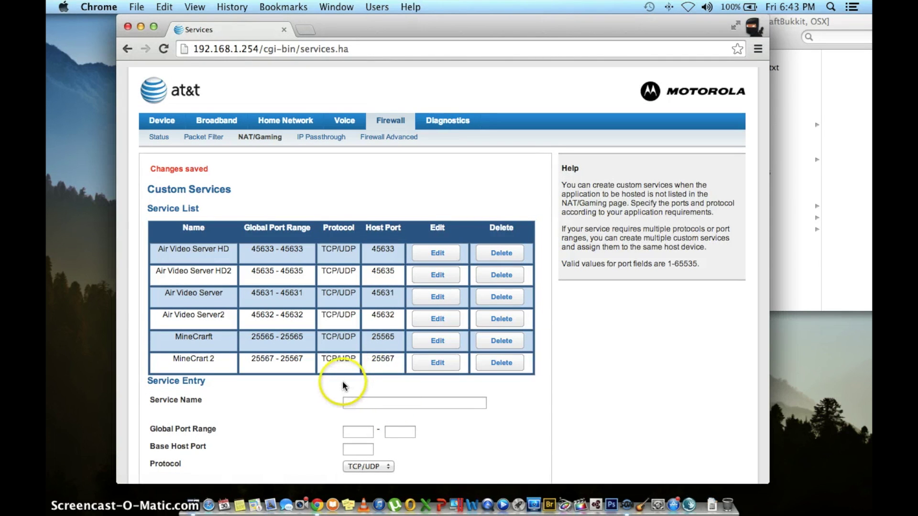
pyautogui.scroll(-3, 349, 368)
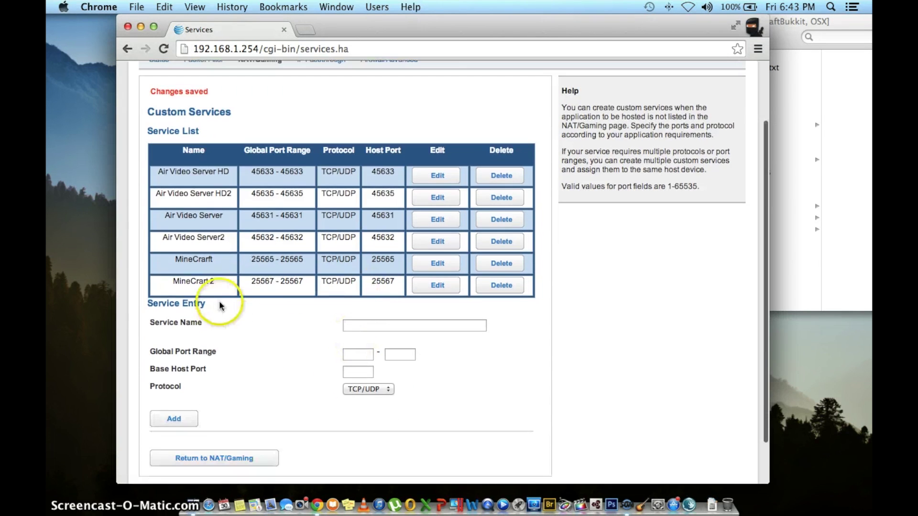
pyautogui.click(190, 459)
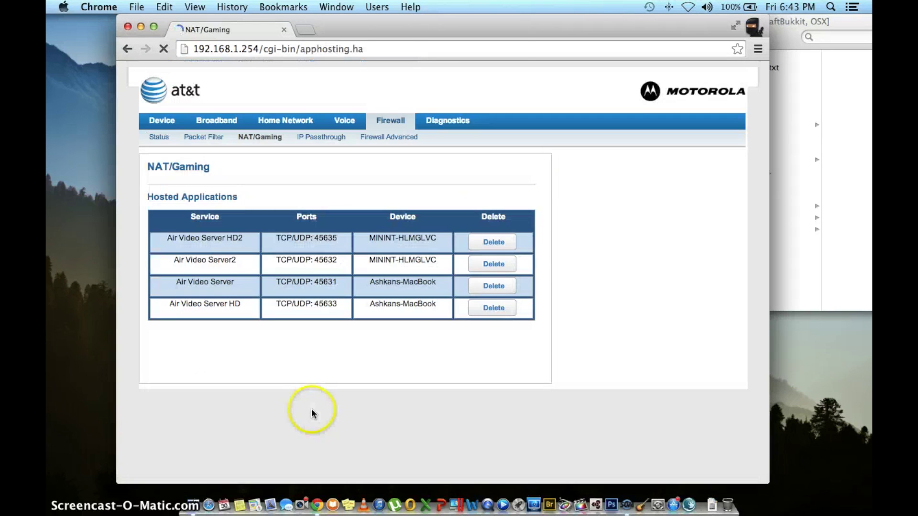
# - Add a hosting entry for MineCrart 2 on device MININT-HLMGLVC
pyautogui.scroll(-4, 311, 412)
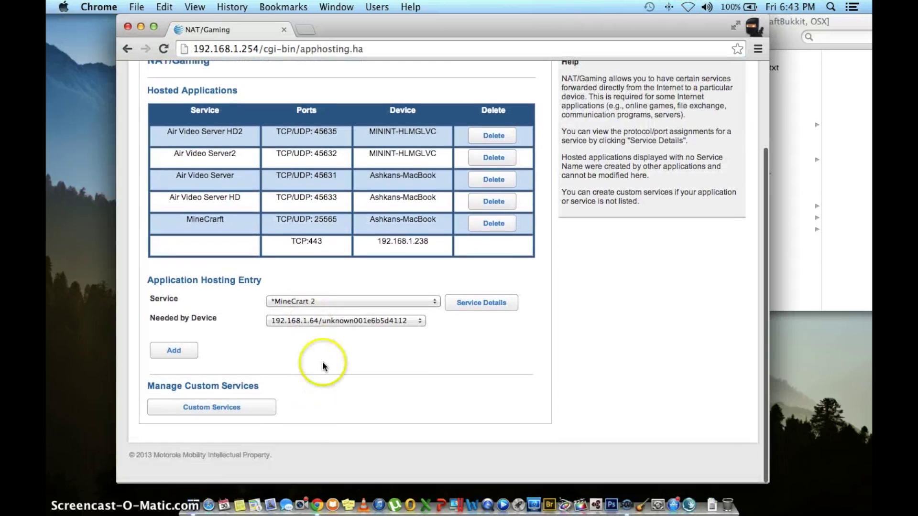
pyautogui.click(303, 321)
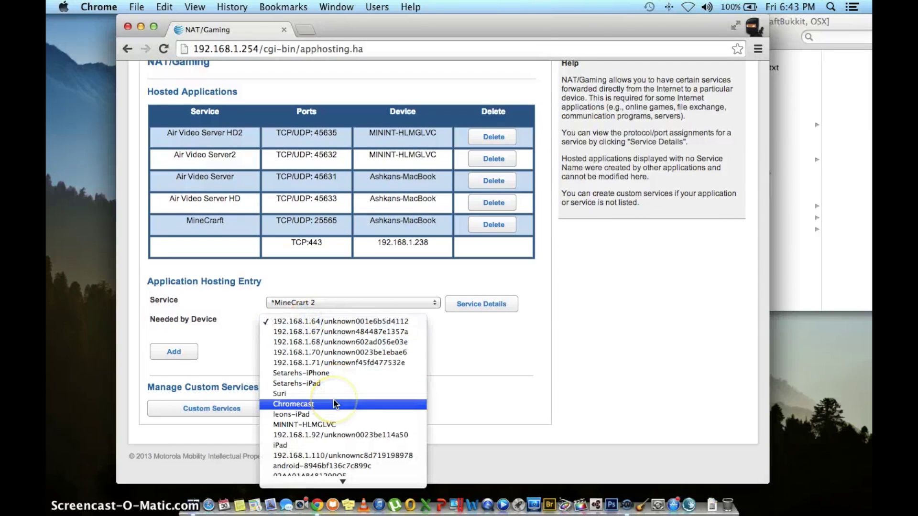
pyautogui.scroll(-3, 335, 404)
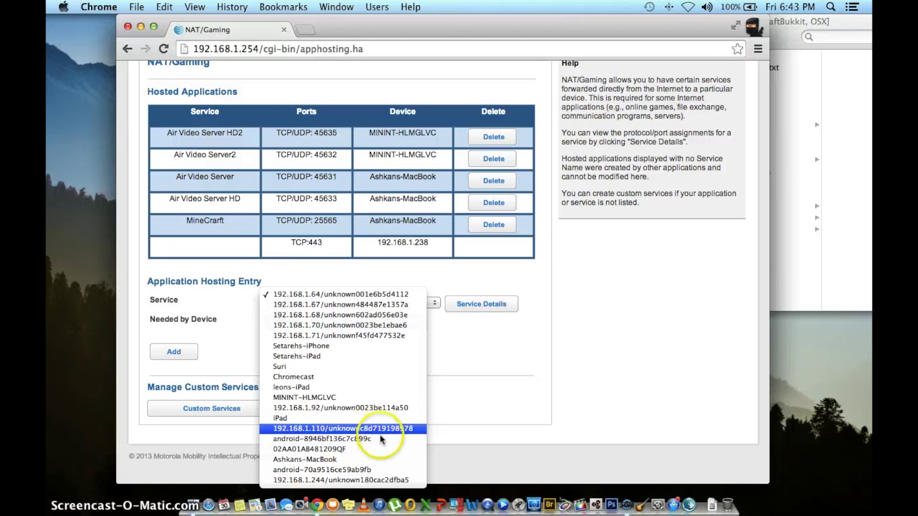
pyautogui.click(331, 401)
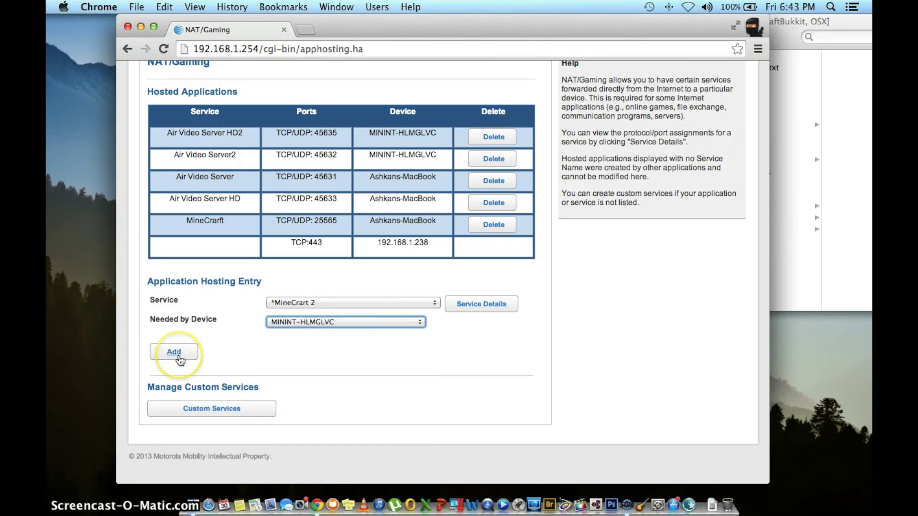
pyautogui.click(174, 352)
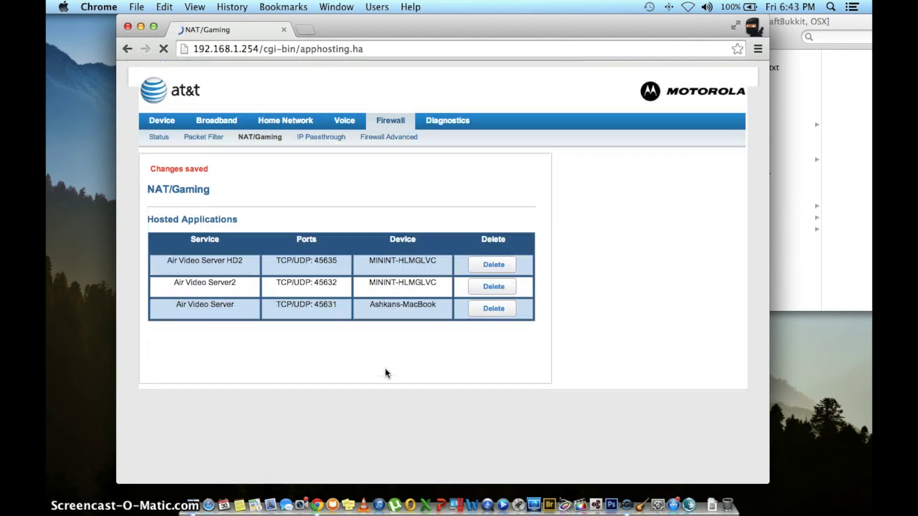
pyautogui.scroll(-2, 287, 325)
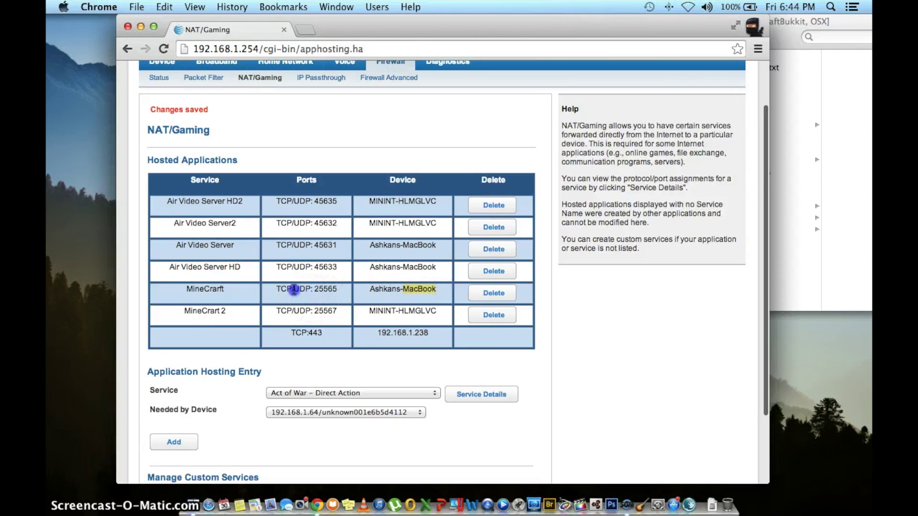
pyautogui.moveTo(294, 289); pyautogui.dragTo(189, 287)
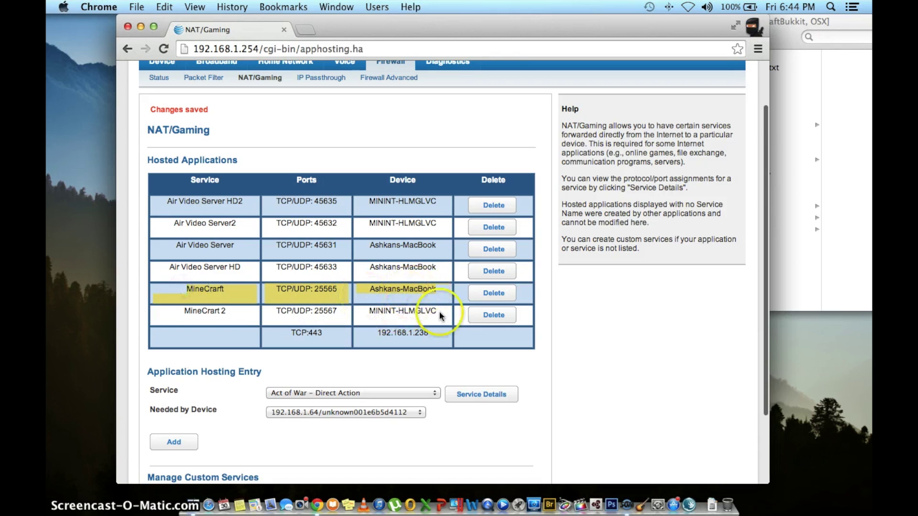
pyautogui.moveTo(439, 316); pyautogui.dragTo(215, 310)
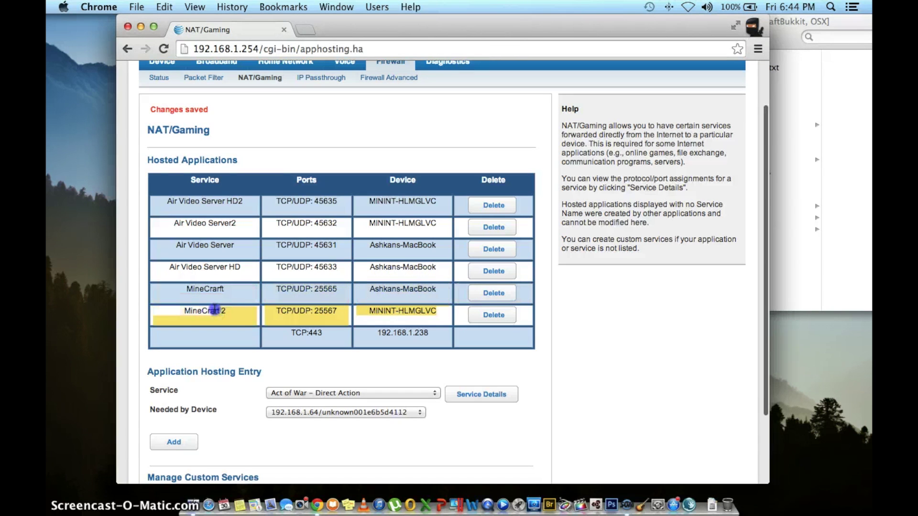
pyautogui.click(440, 316)
pyautogui.click(382, 315)
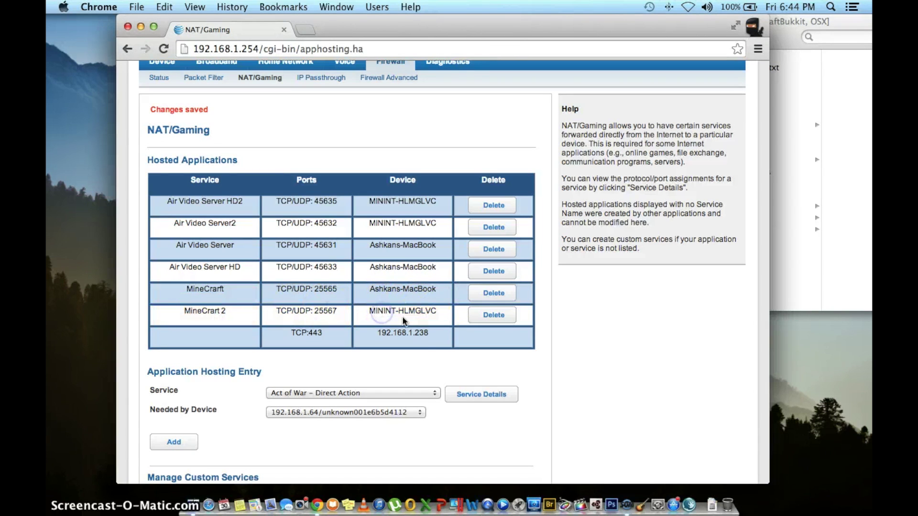
pyautogui.scroll(1, 401, 327)
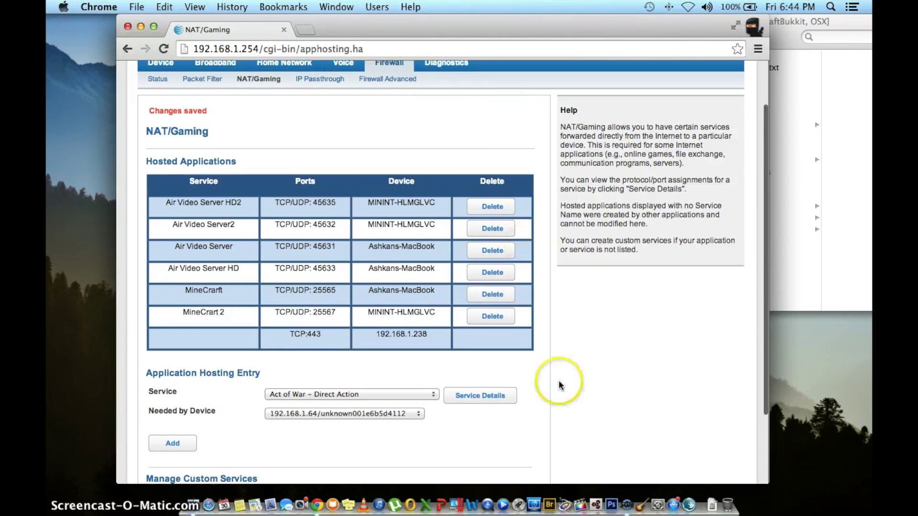
pyautogui.moveTo(682, 35); pyautogui.dragTo(597, 41)
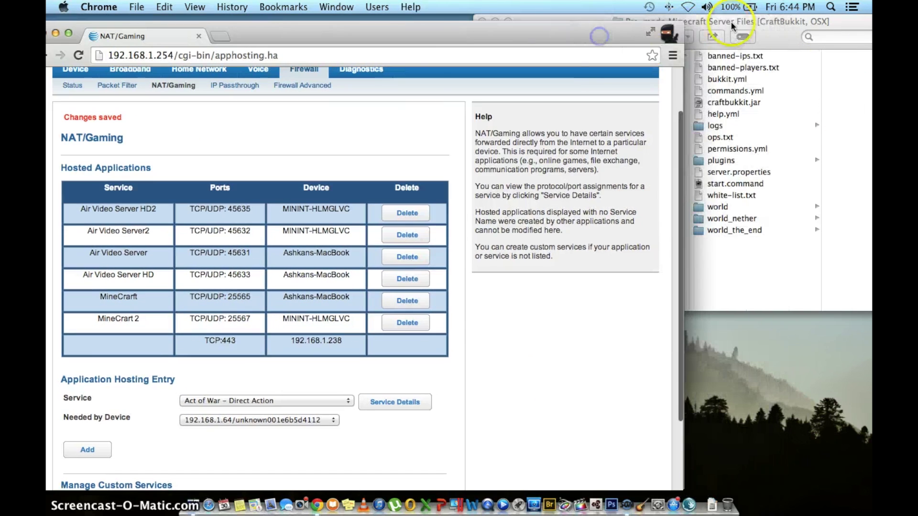
# - Rearrange the windows so the server files window sits at the top, beside the browser
pyautogui.click(724, 25)
pyautogui.moveTo(724, 25); pyautogui.dragTo(650, 338)
pyautogui.moveTo(614, 37); pyautogui.dragTo(735, 14)
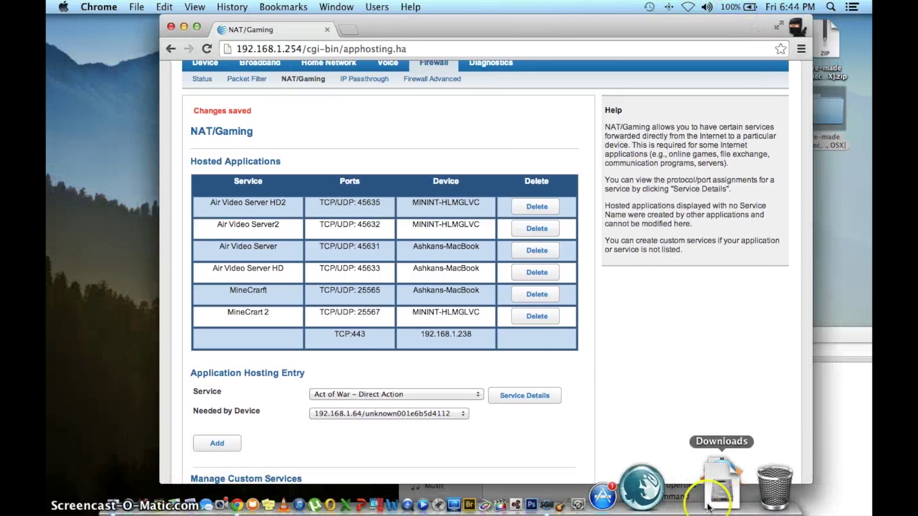
pyautogui.click(833, 330)
pyautogui.moveTo(826, 337); pyautogui.dragTo(768, 99)
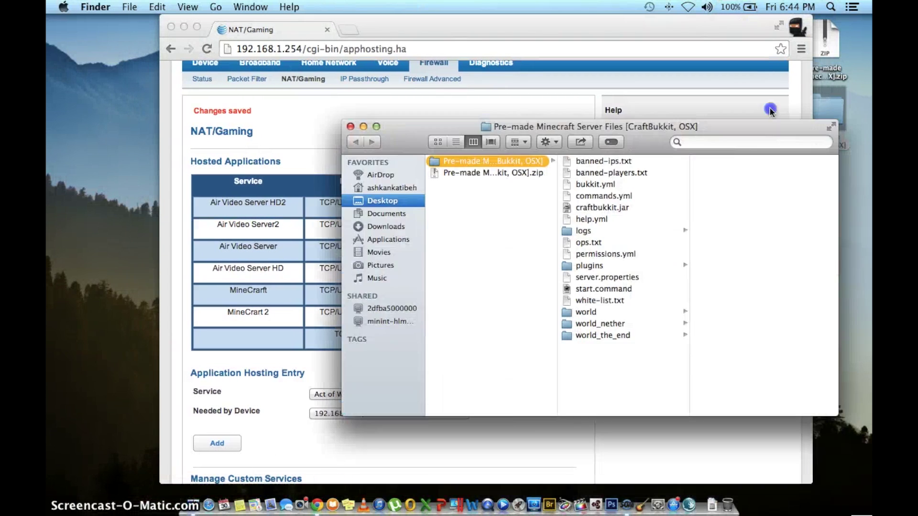
# - Open server.properties with TextEdit using Open With > Other…
pyautogui.click(617, 246)
pyautogui.rightClick(618, 247)
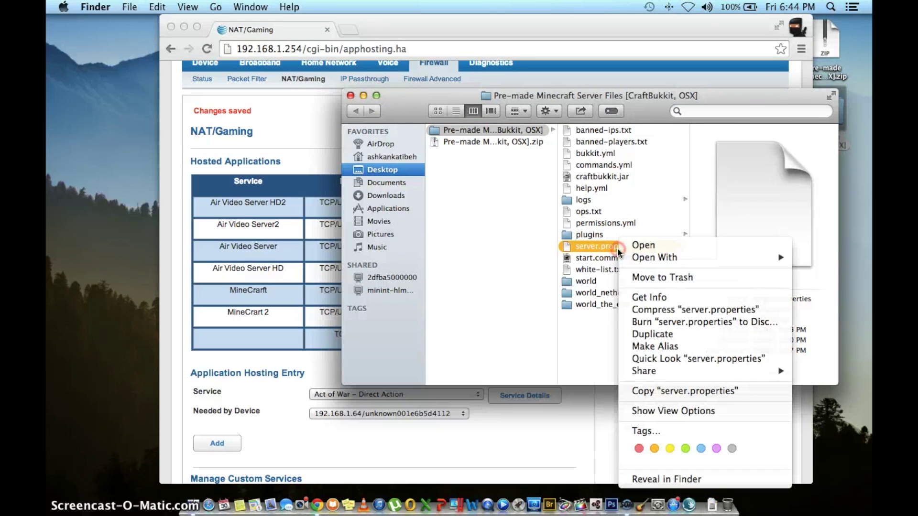
pyautogui.moveTo(645, 257)
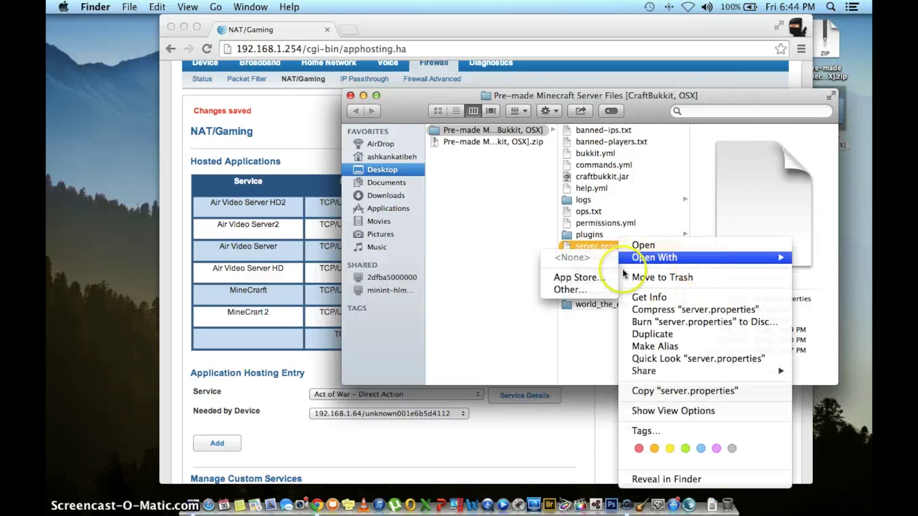
pyautogui.click(597, 288)
pyautogui.scroll(-15, 411, 245)
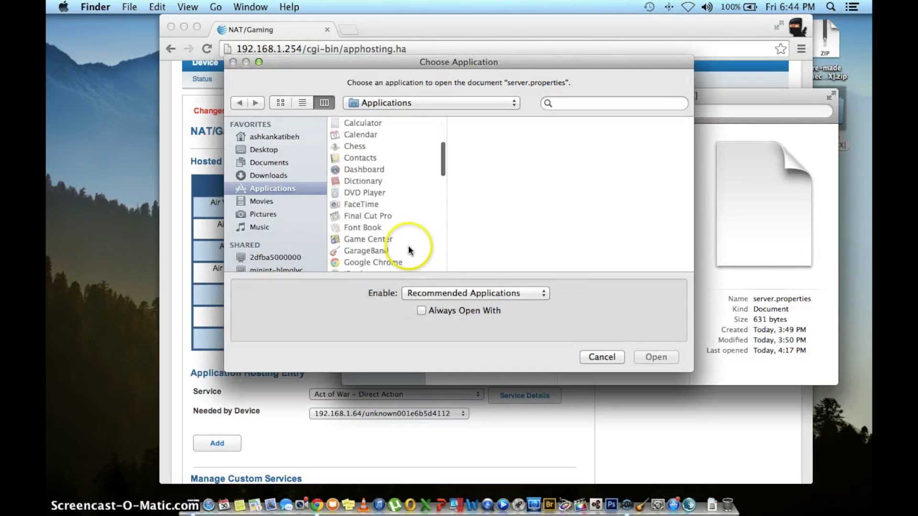
pyautogui.scroll(-3, 372, 234)
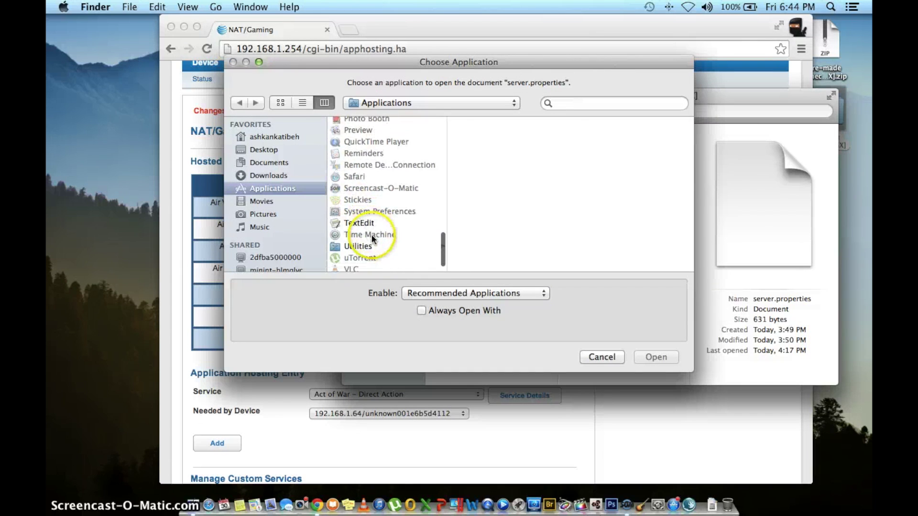
pyautogui.doubleClick(372, 222)
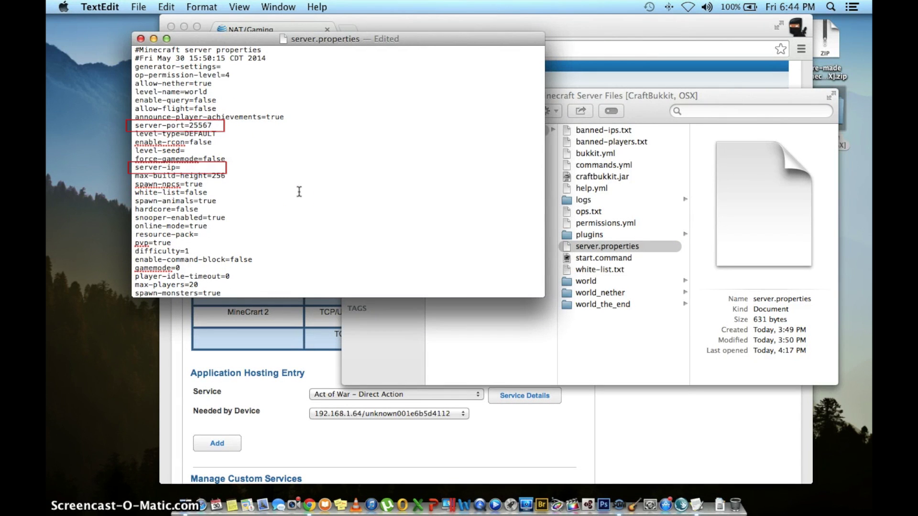
# - Close server.properties in TextEdit, keeping the server-port=25567 change saved
pyautogui.click(141, 38)
pyautogui.rightClick(617, 244)
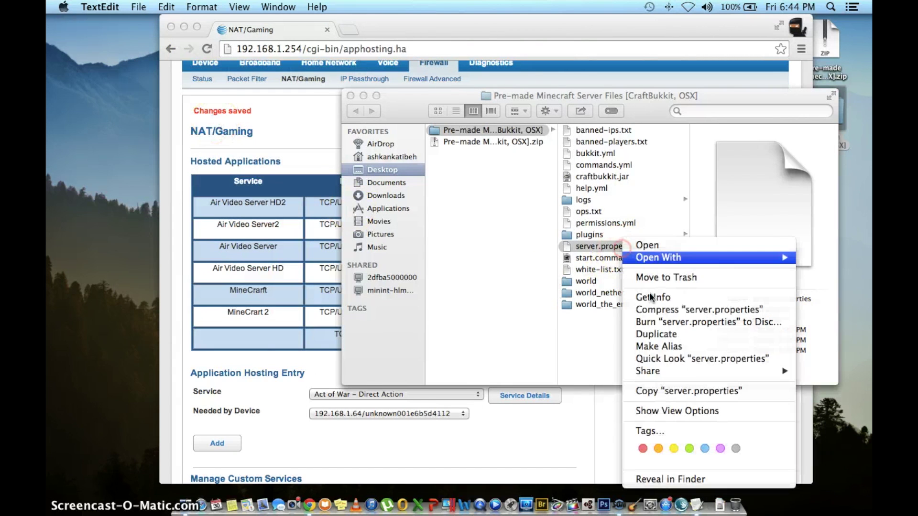
pyautogui.click(500, 306)
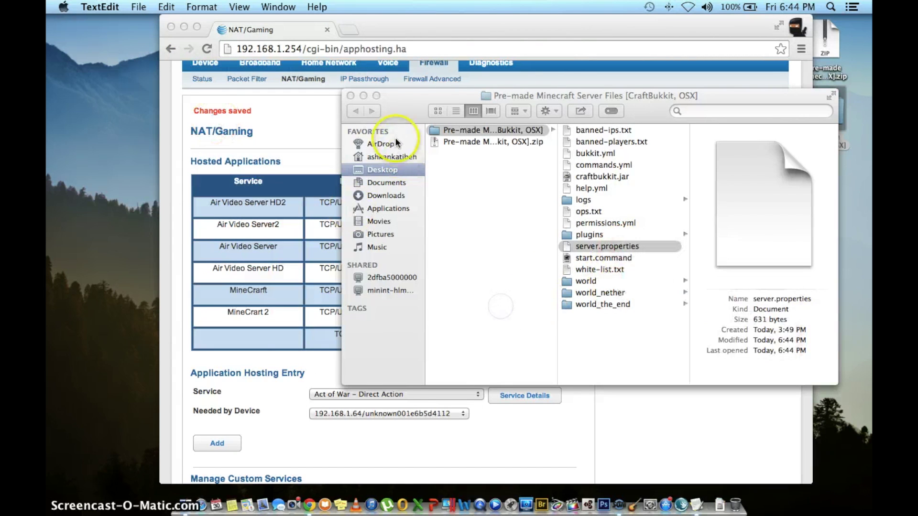